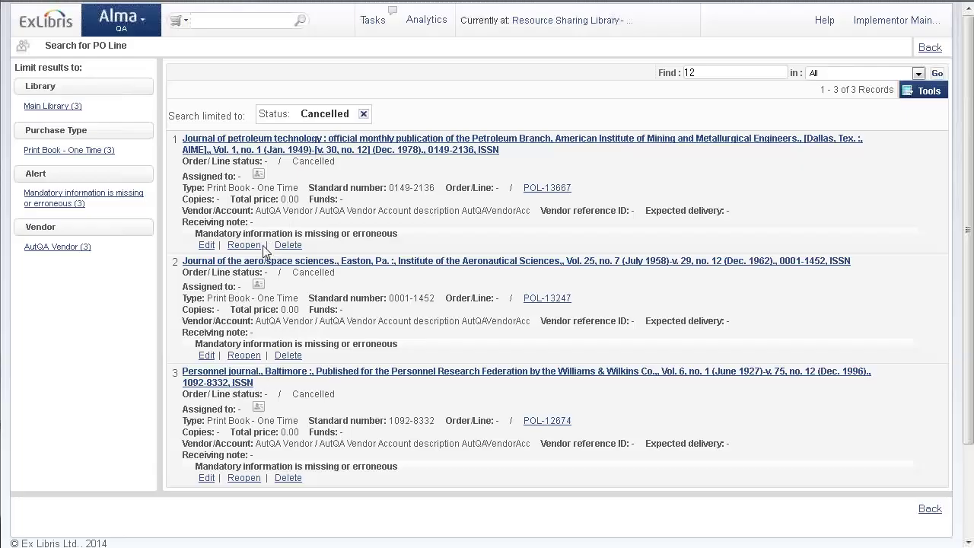
- Reopen the cancelled PO line for the Journal of petroleum technology, accepting that it is set to InReview
left_click(249, 247)
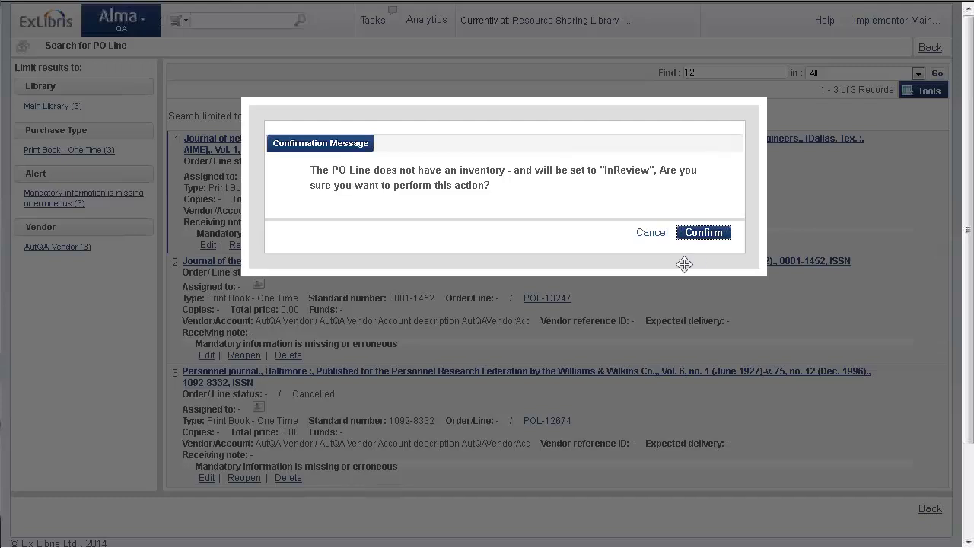
left_click(700, 245)
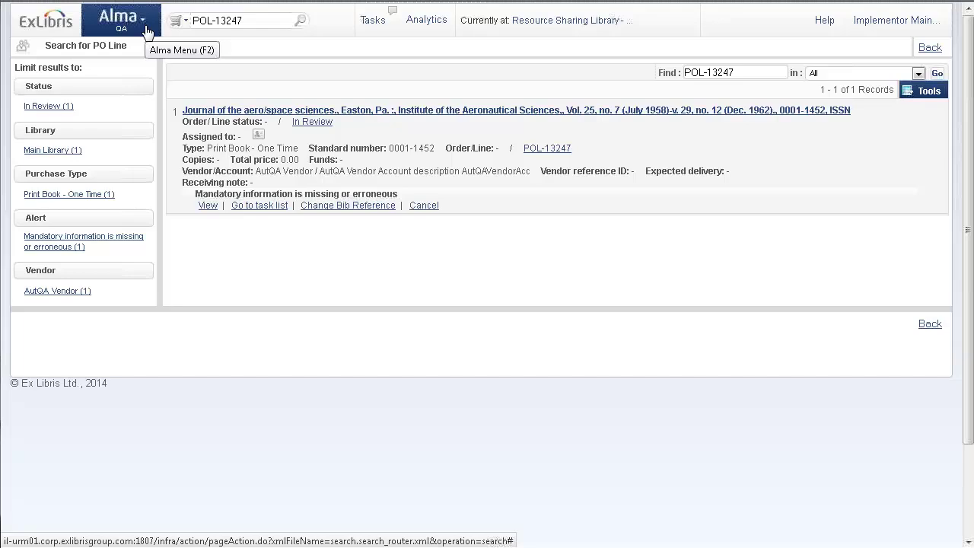
- Open the Run a Job wizard for processing PO lines in bulk
left_click(147, 32)
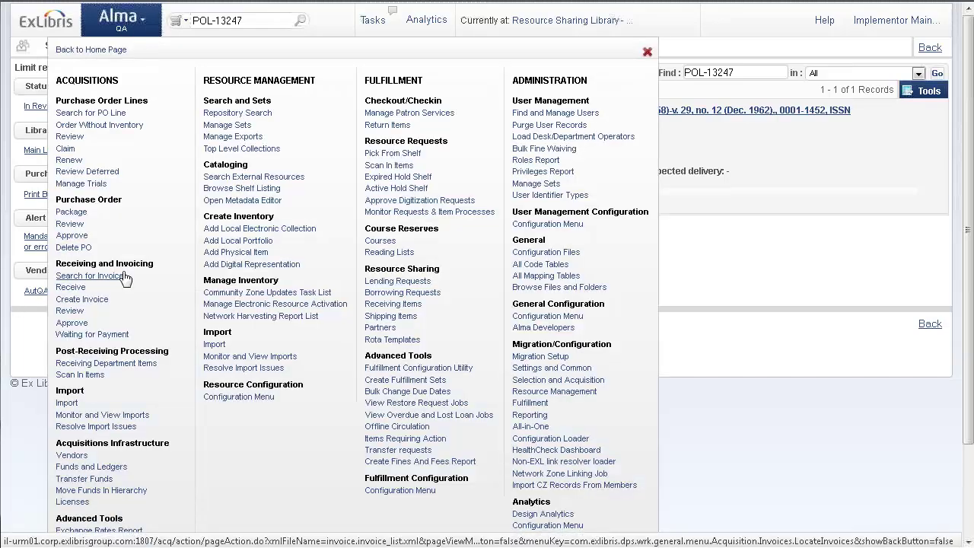
scroll(126, 278, "down", 3)
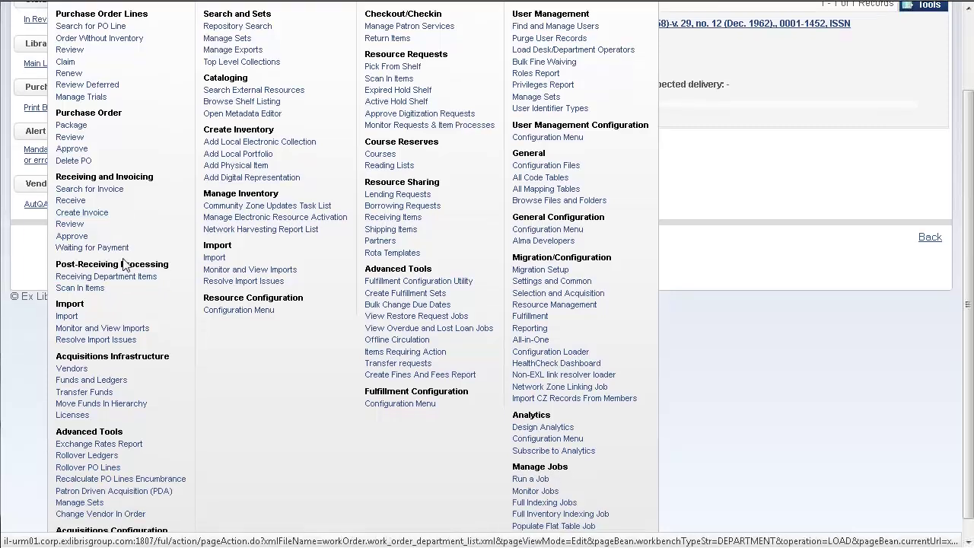
scroll(126, 274, "down", 1)
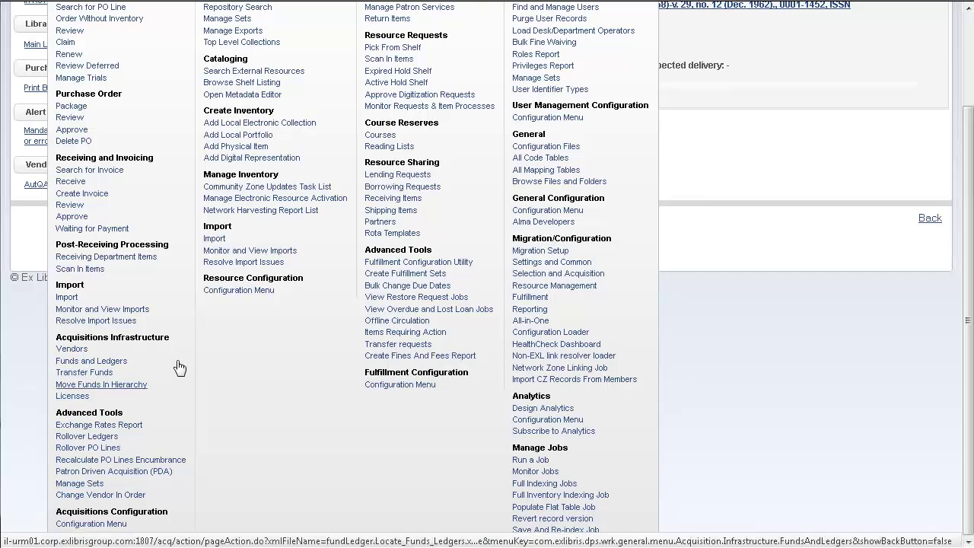
scroll(179, 342, "up", 4)
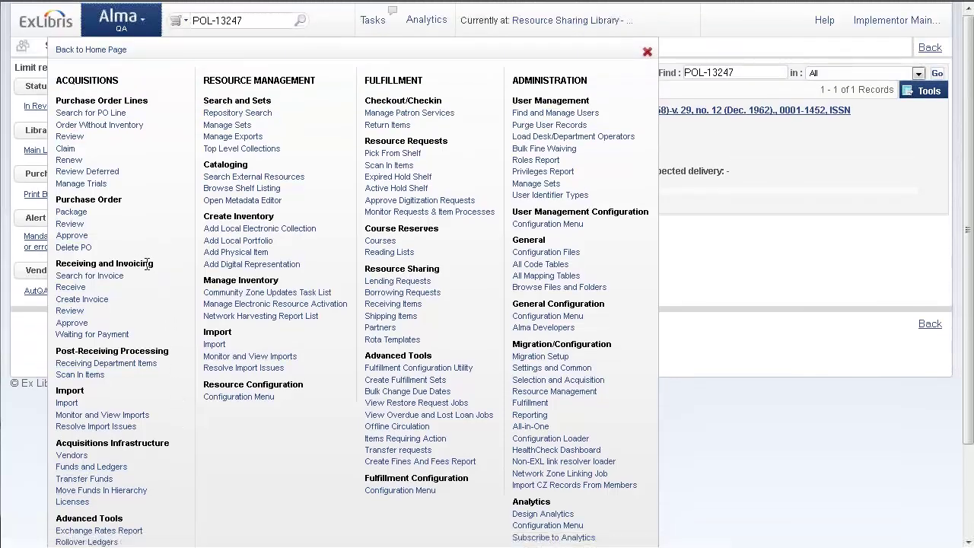
scroll(544, 371, "down", 4)
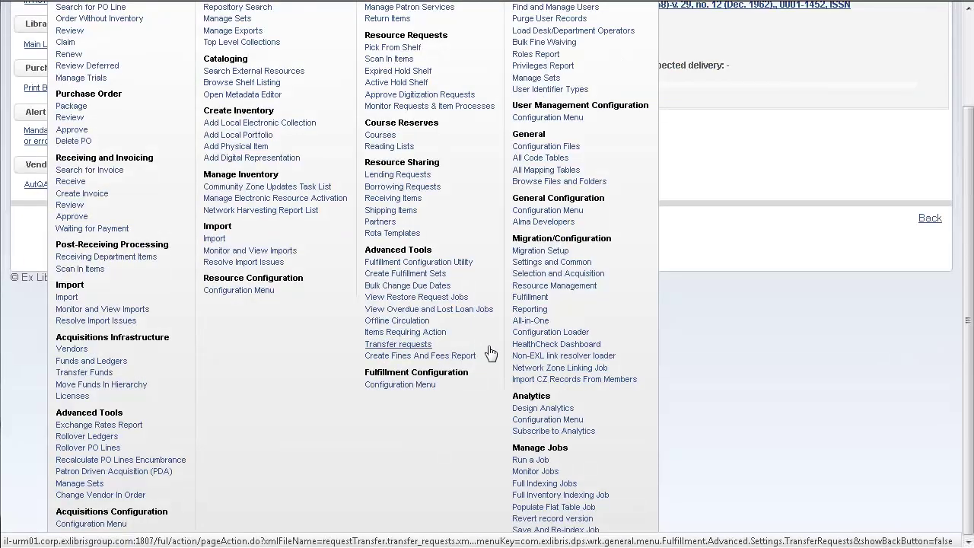
left_click(532, 460)
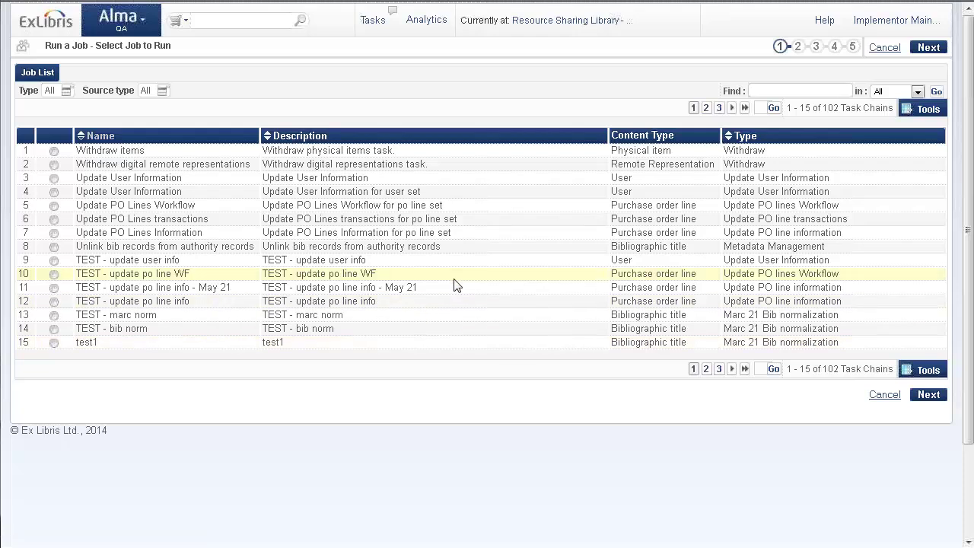
- Filter the jobs by type Update PO lines Workflow, choose the Update PO Lines Workflow job and select the My Canceled POLs set
left_click(59, 93)
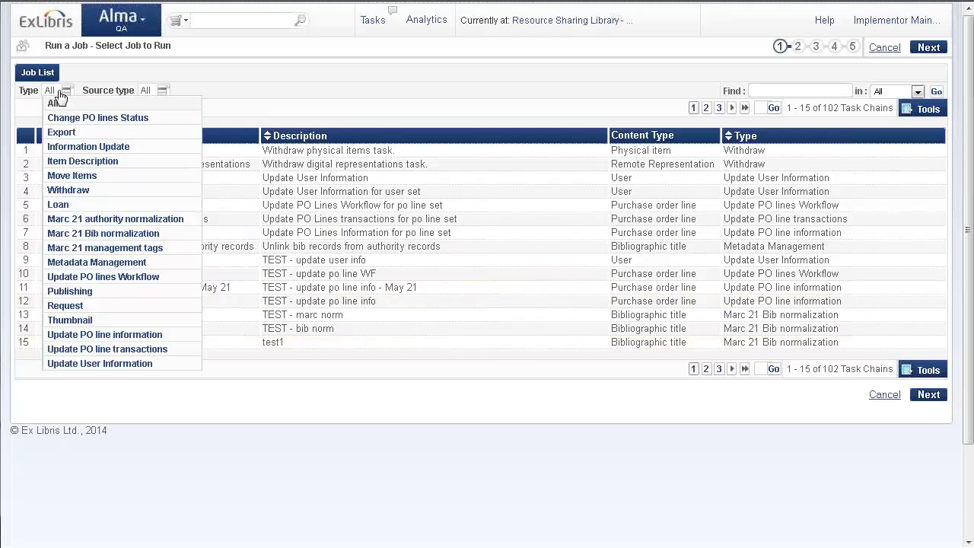
left_click(107, 277)
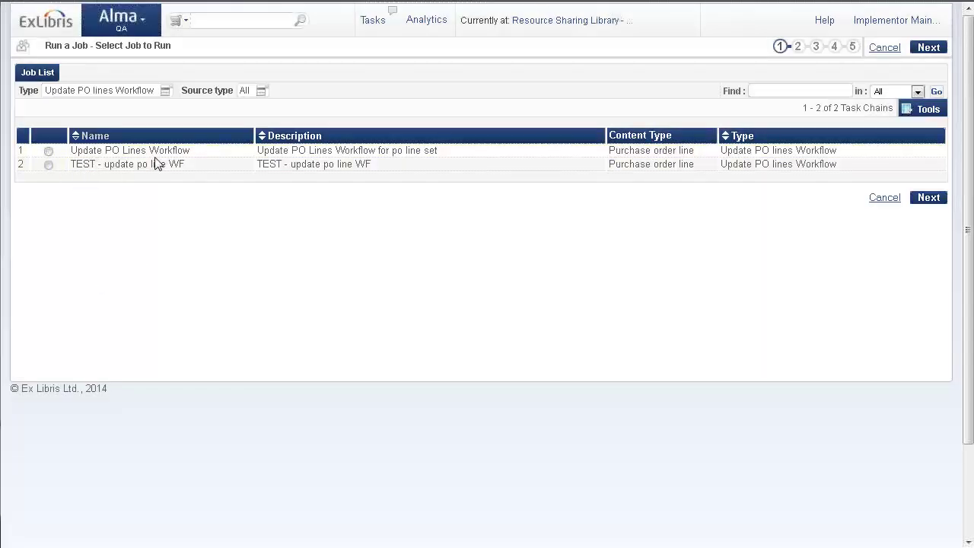
left_click(48, 151)
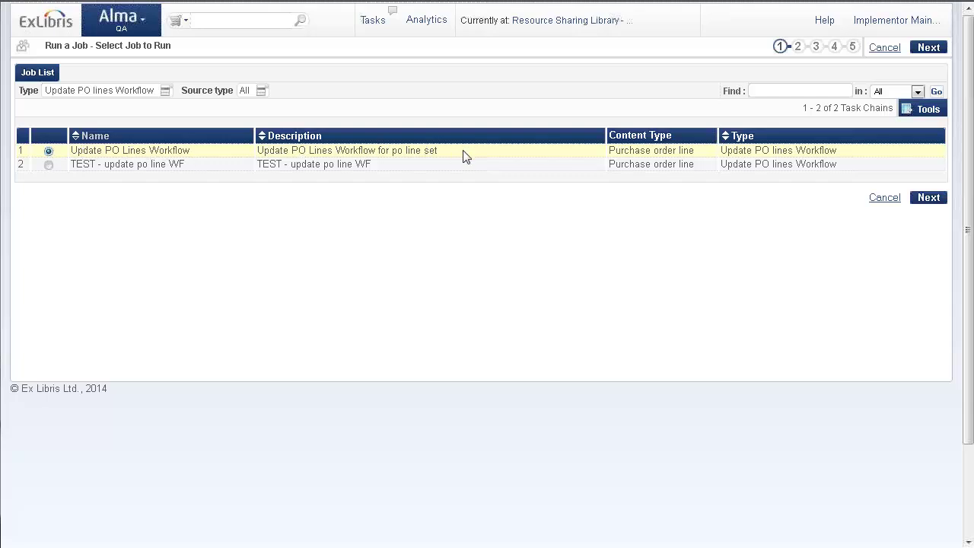
left_click(929, 197)
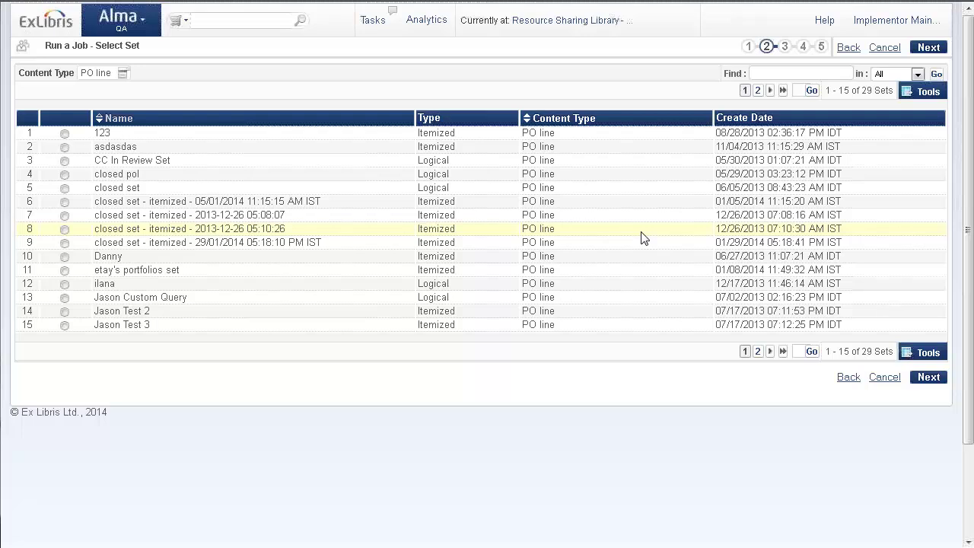
left_click(757, 352)
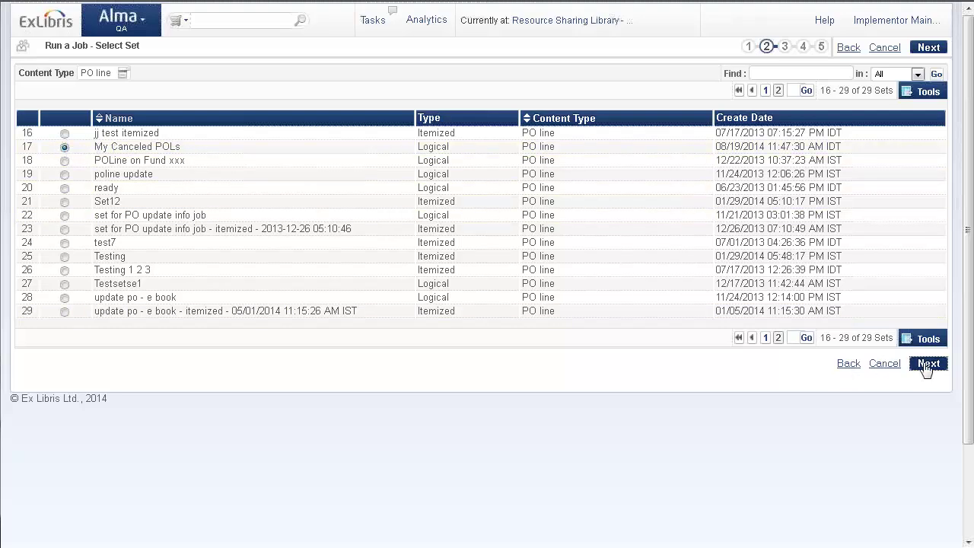
left_click(927, 364)
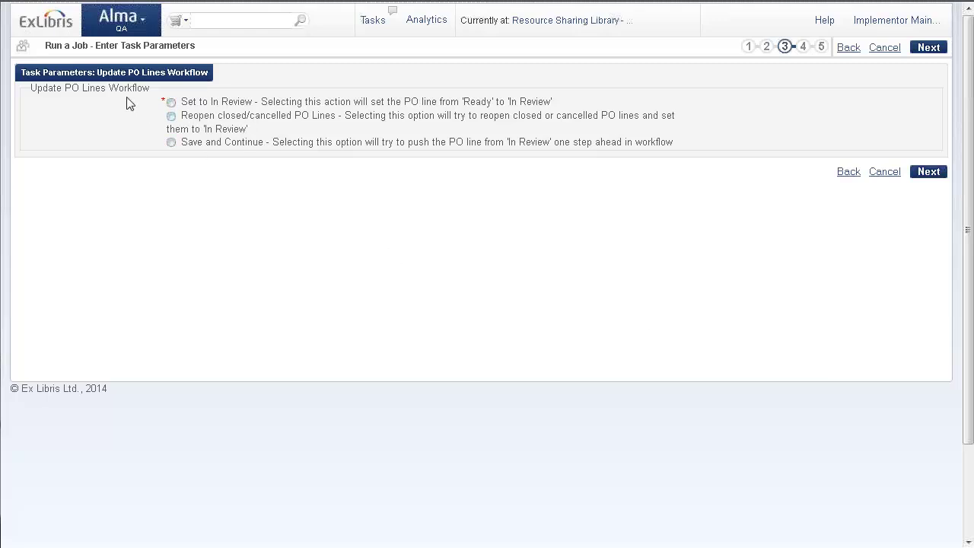
- Set the job to Reopen closed/cancelled PO Lines and submit it with the default name, scheduled as soon as possible
left_click_drag(263, 129, 181, 116)
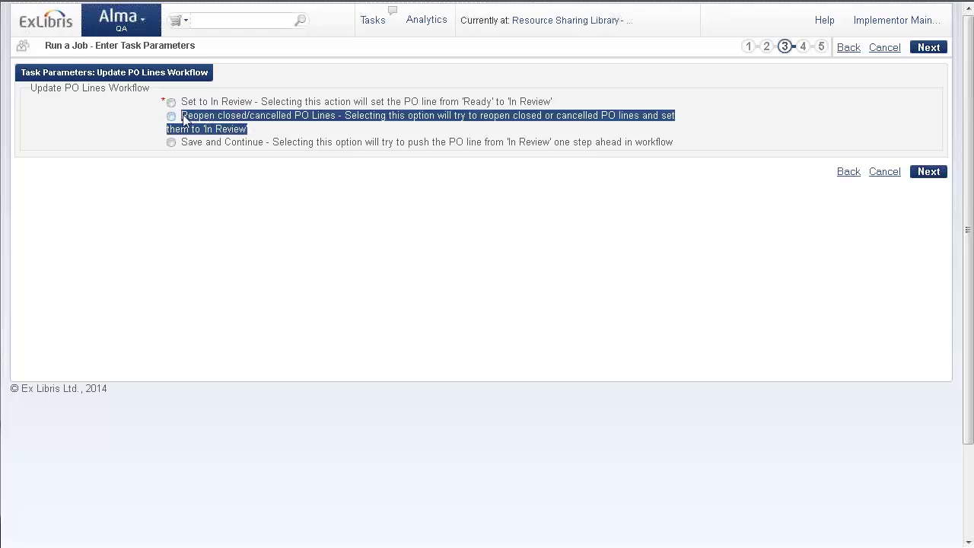
left_click(185, 122)
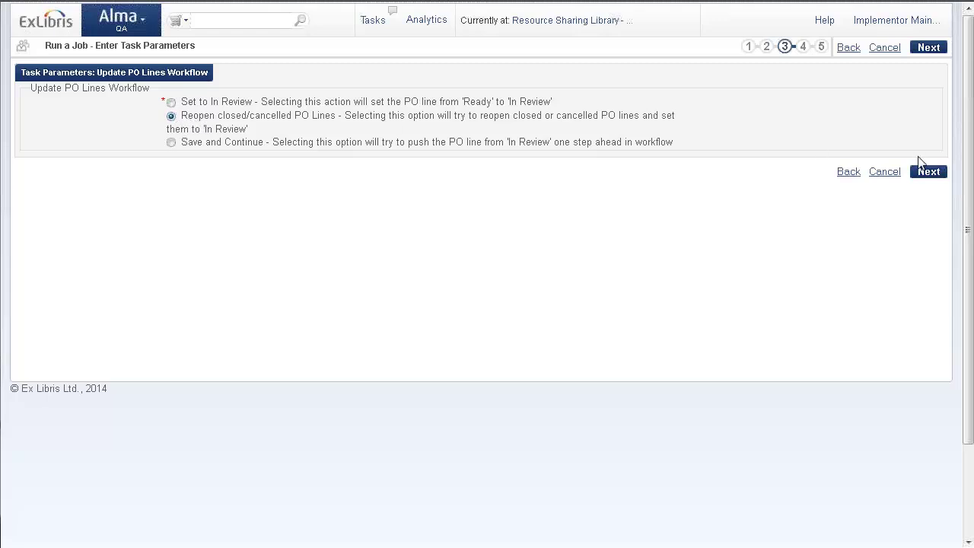
left_click(928, 173)
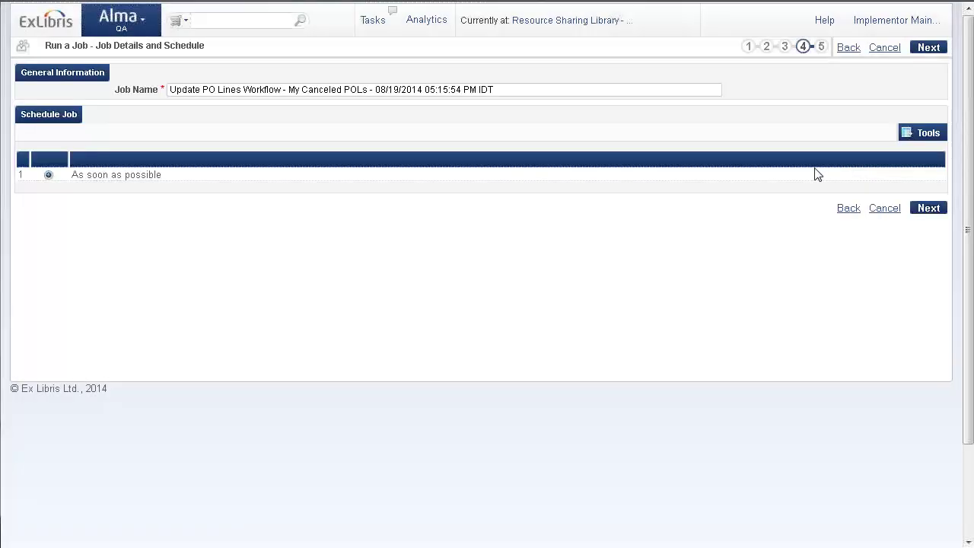
left_click(929, 210)
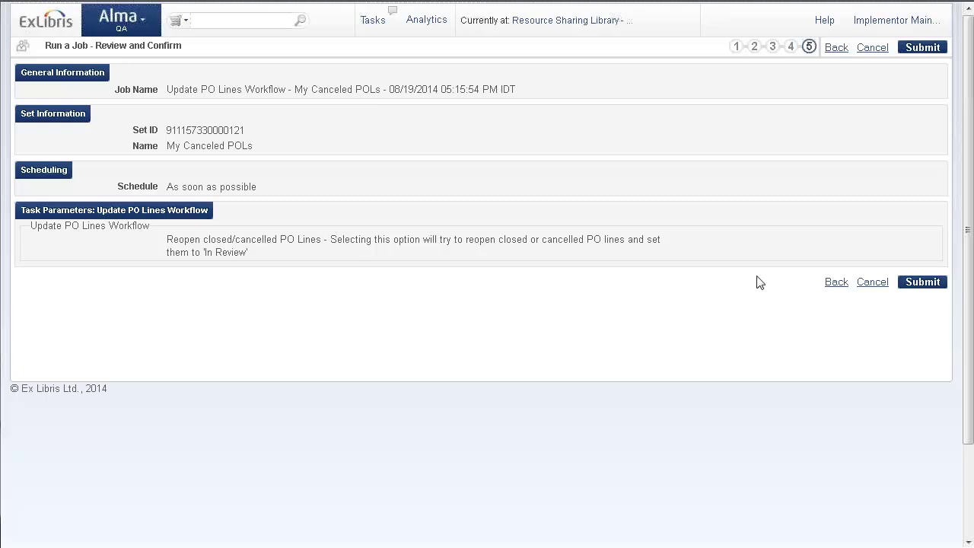
left_click(920, 285)
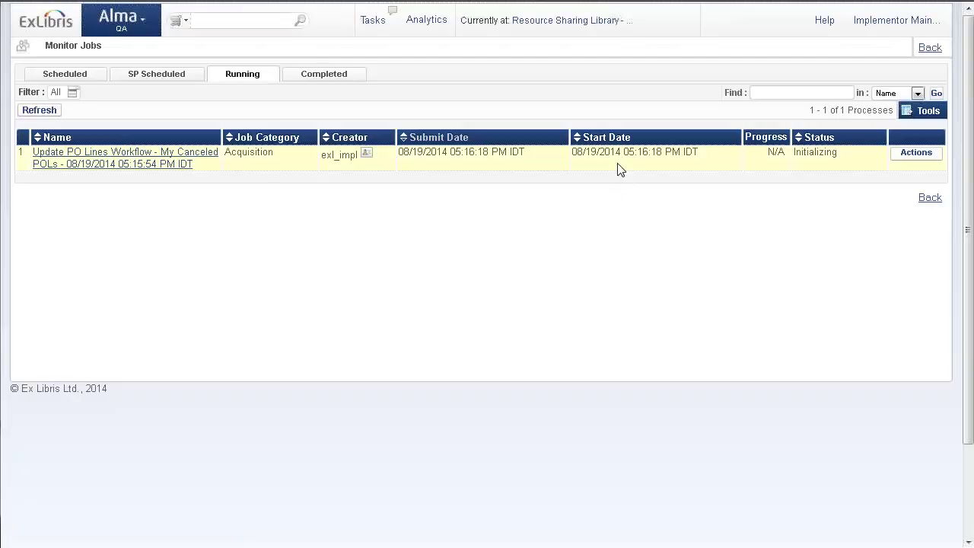
- Refresh the running jobs and open the report of the completed Update PO Lines Workflow job for My Canceled POLs
left_click(39, 112)
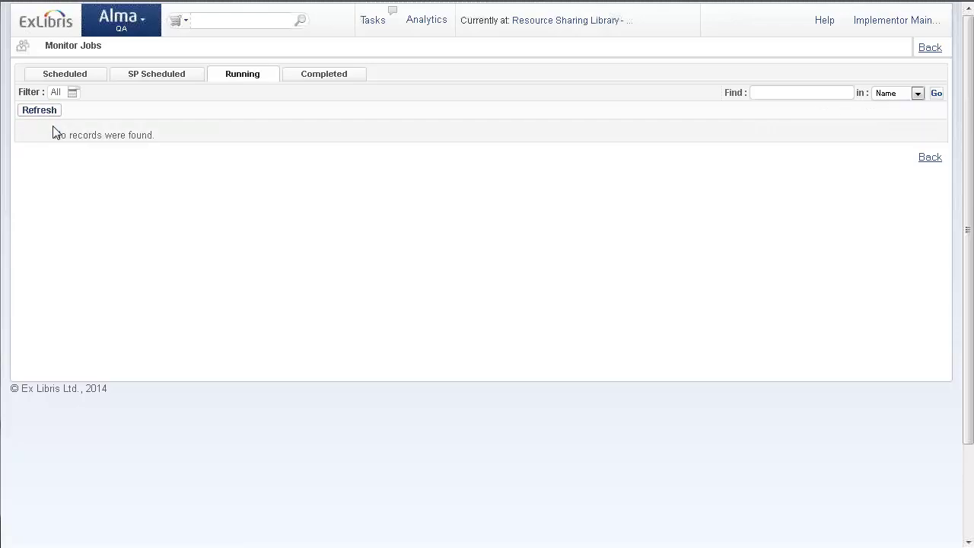
left_click(332, 79)
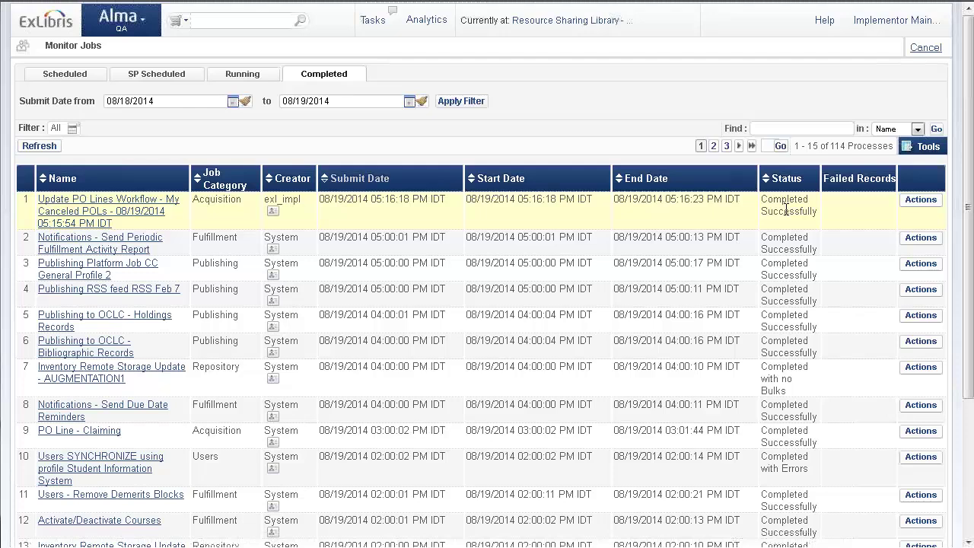
left_click(921, 199)
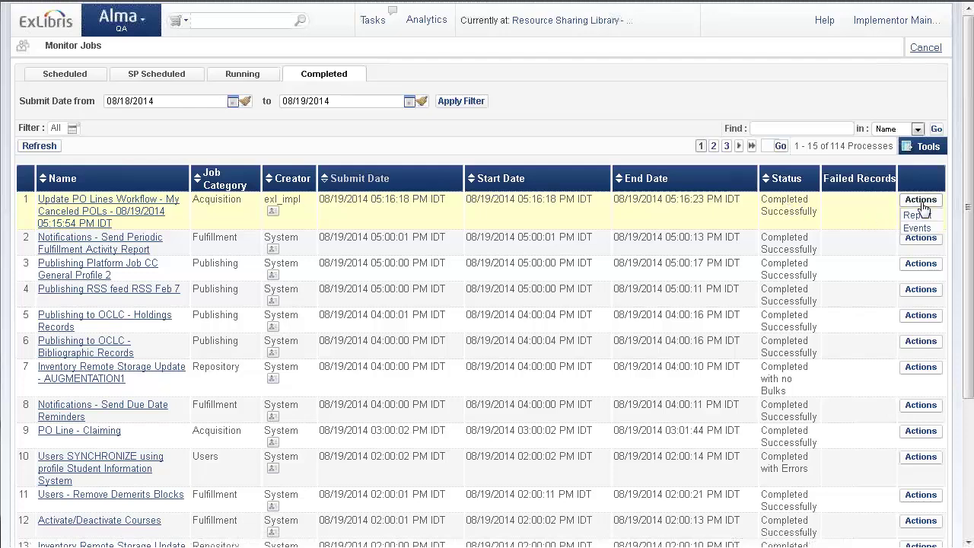
left_click(918, 216)
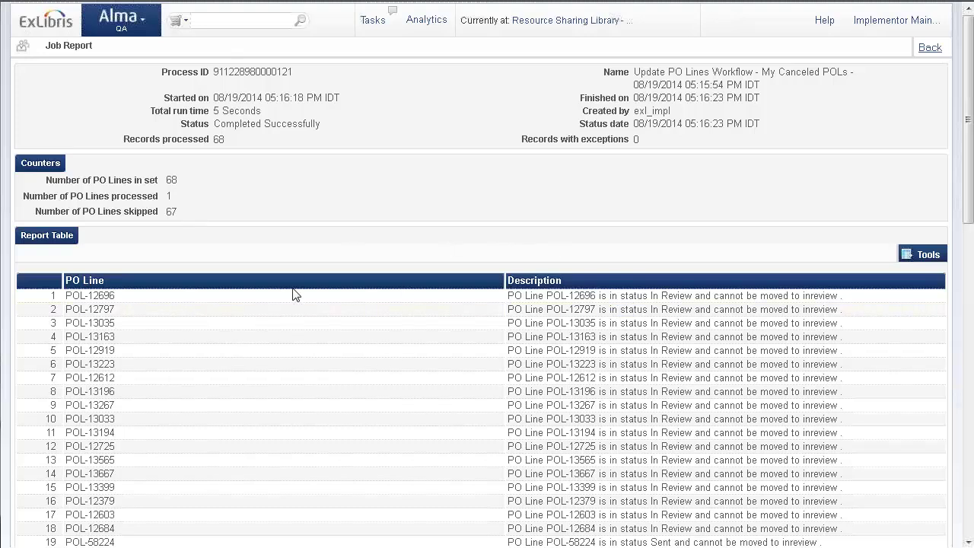
- Examine the job report's PO line descriptions and its counters for lines in the set, processed and skipped
scroll(358, 307, "down", 3)
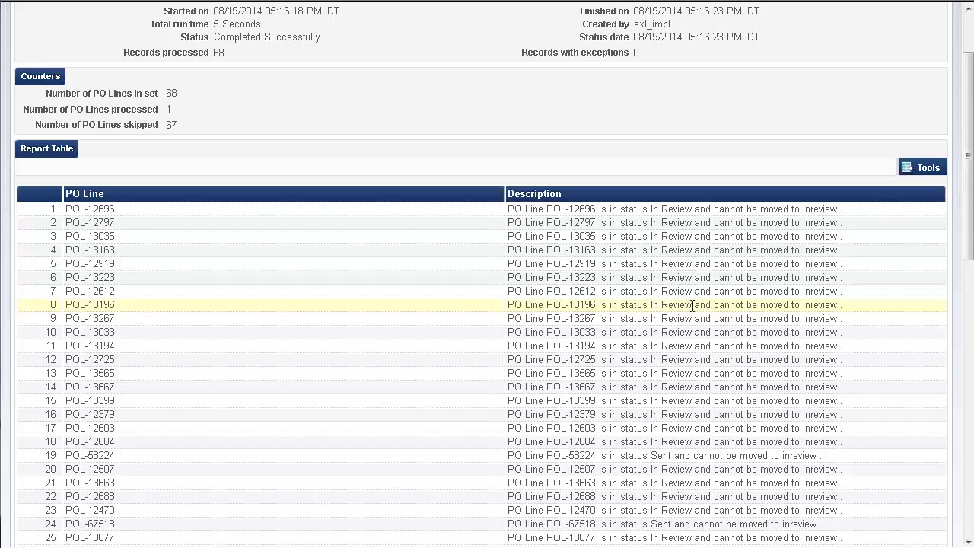
scroll(692, 305, "down", 9)
scroll(691, 304, "down", 9)
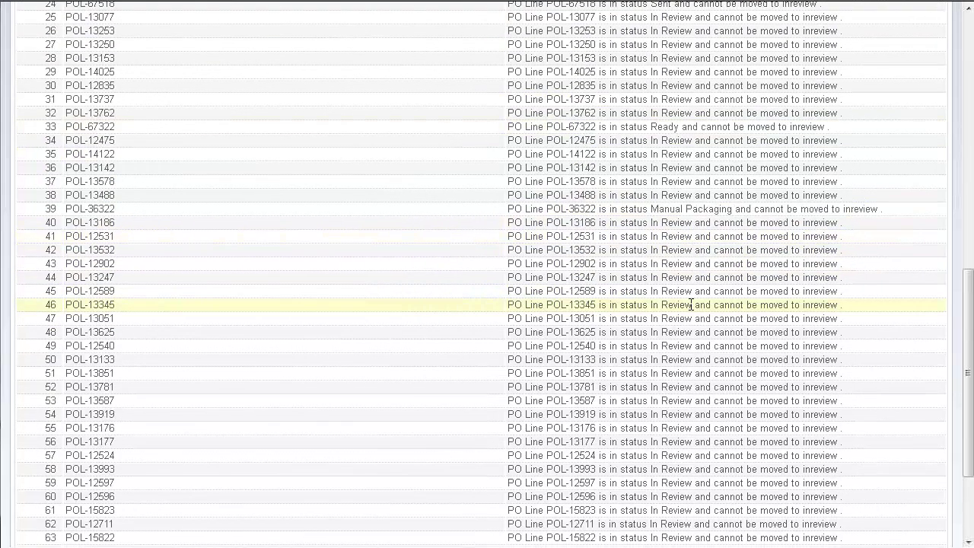
scroll(691, 305, "down", 5)
scroll(692, 308, "up", 20)
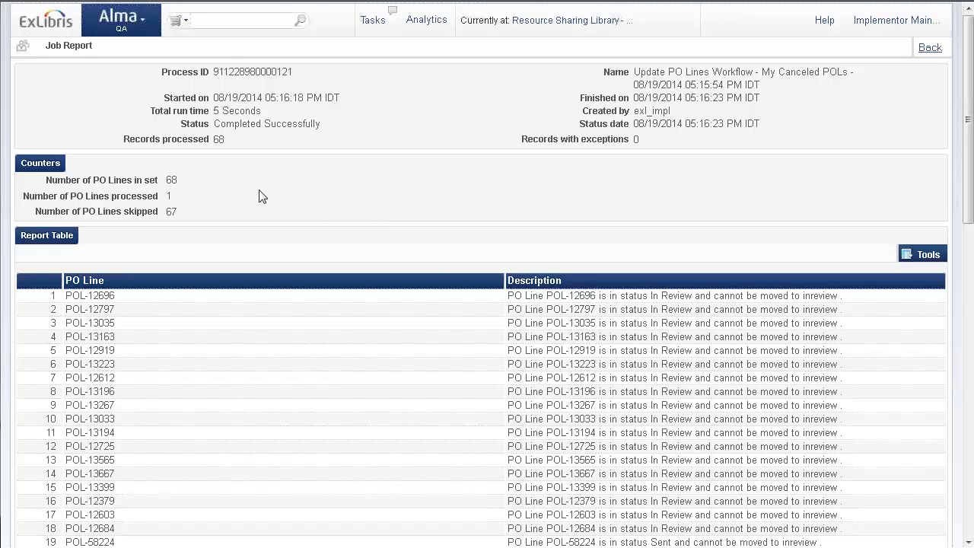
left_click_drag(43, 179, 191, 223)
left_click(180, 219)
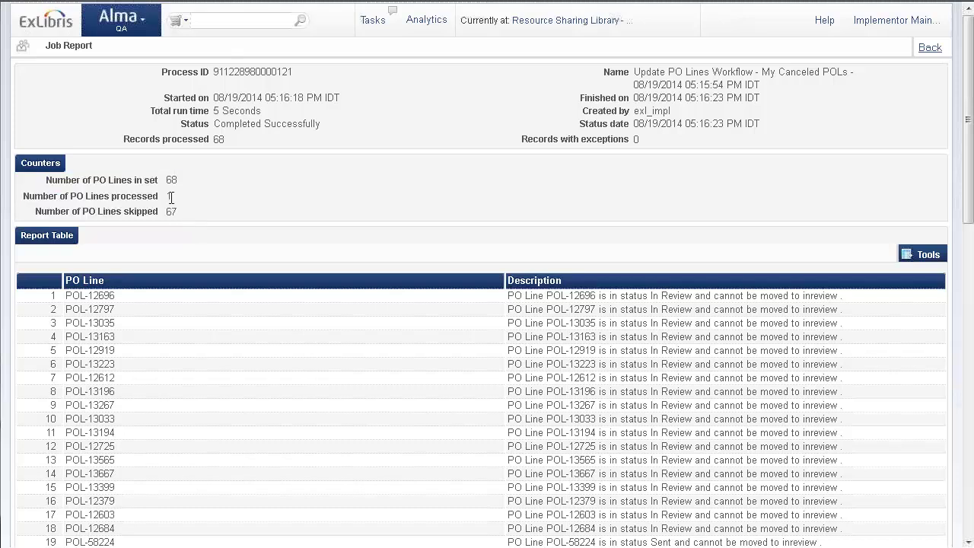